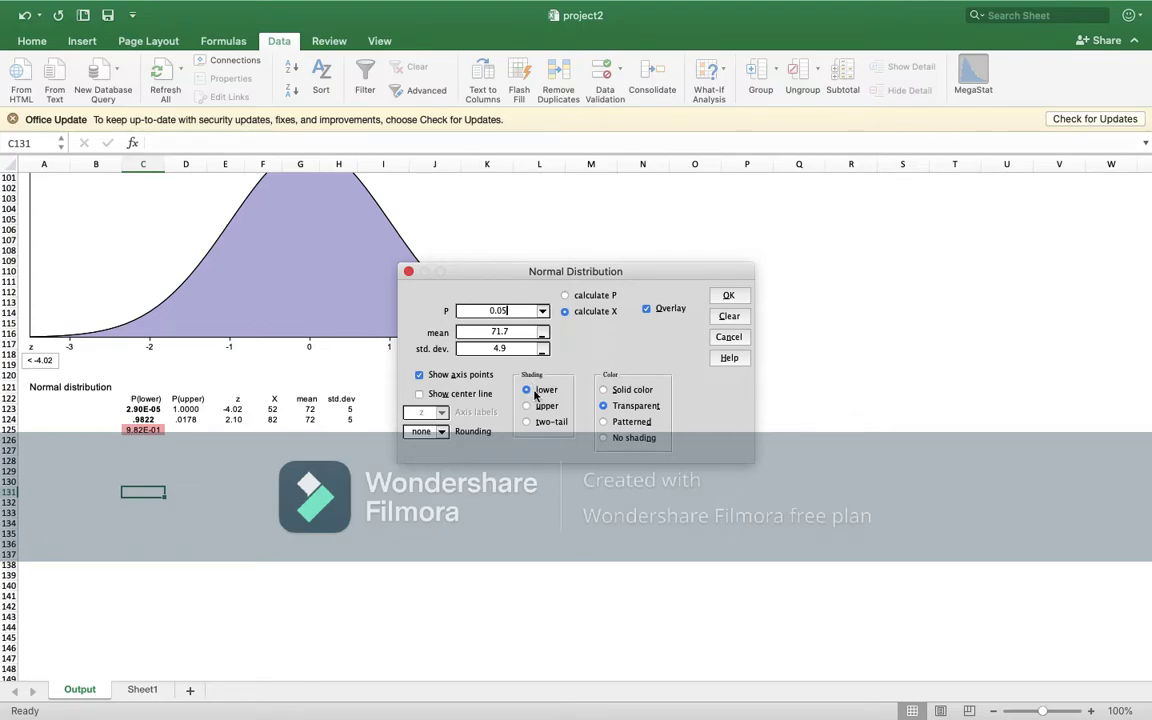
Turn off the overlay, run the lower-tail X calculation, and give its X result in F155 a light red fill.
{"action": "left_click", "coordinate": [648, 310]}
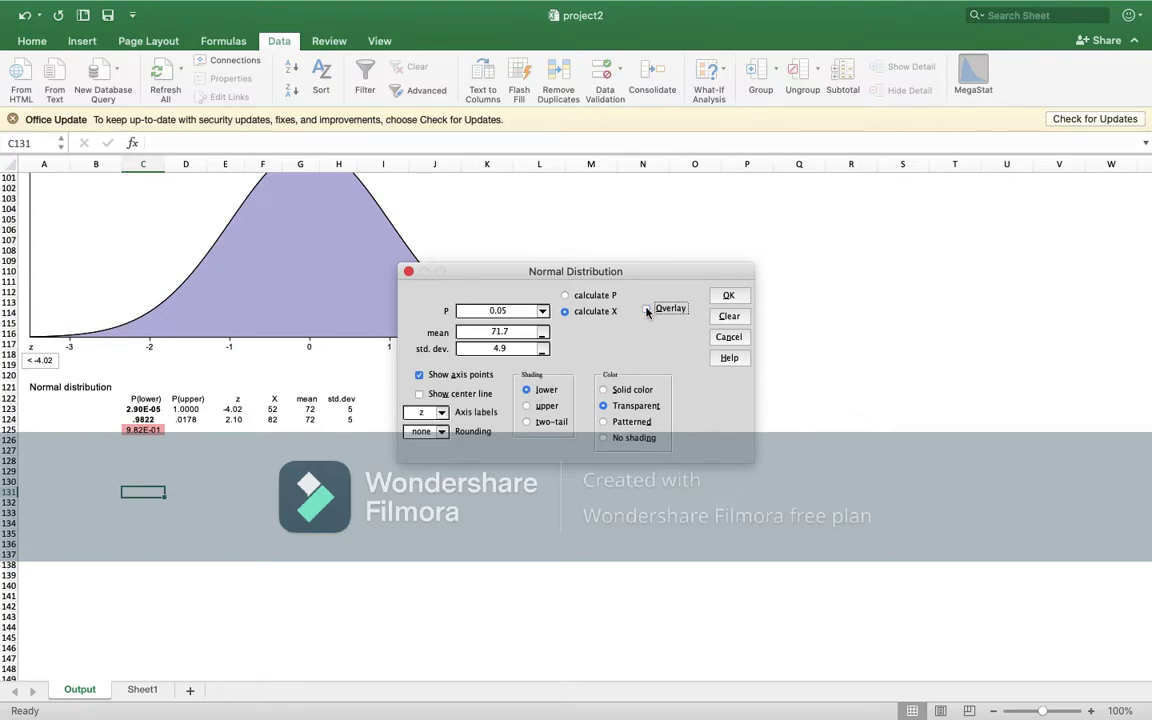
{"action": "left_click", "coordinate": [737, 299]}
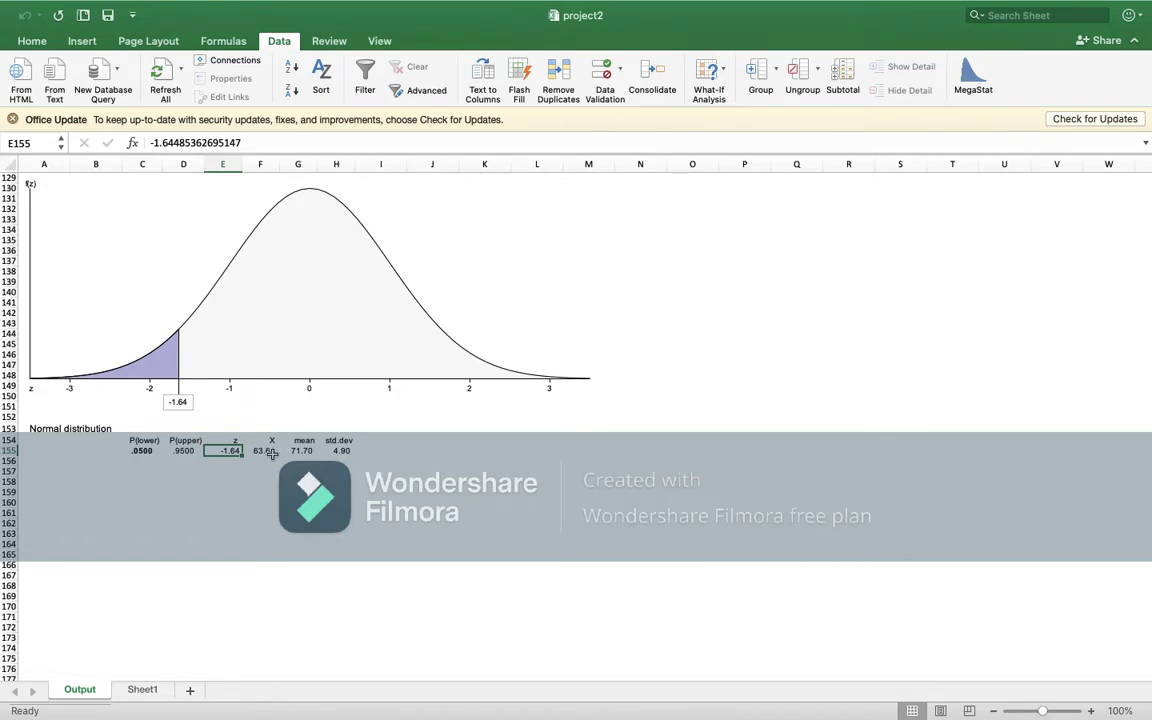
{"action": "left_click", "coordinate": [272, 455]}
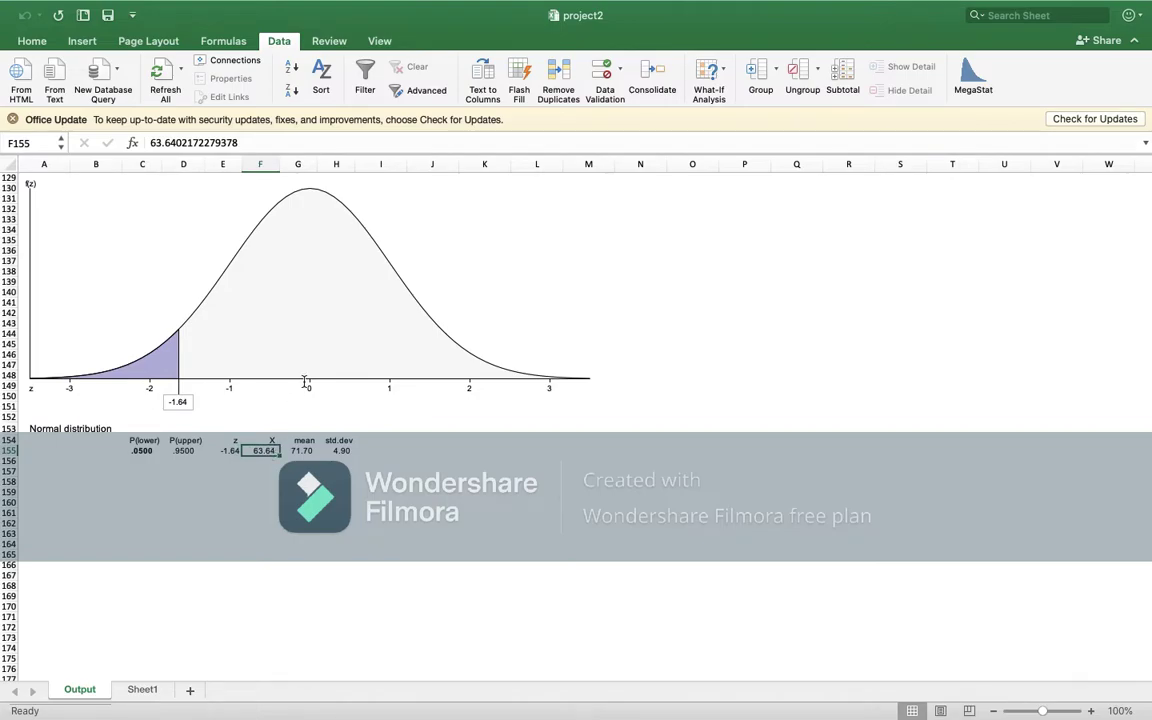
{"action": "left_click", "coordinate": [18, 42]}
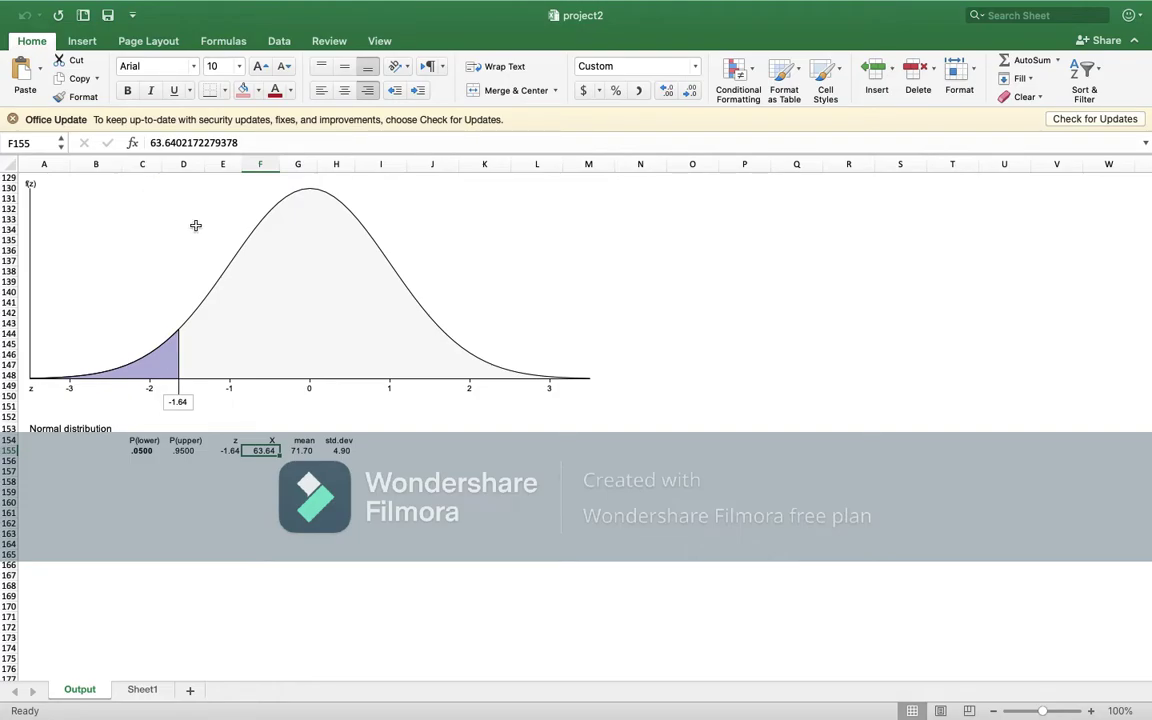
{"action": "left_click", "coordinate": [243, 95]}
{"action": "left_click", "coordinate": [152, 481]}
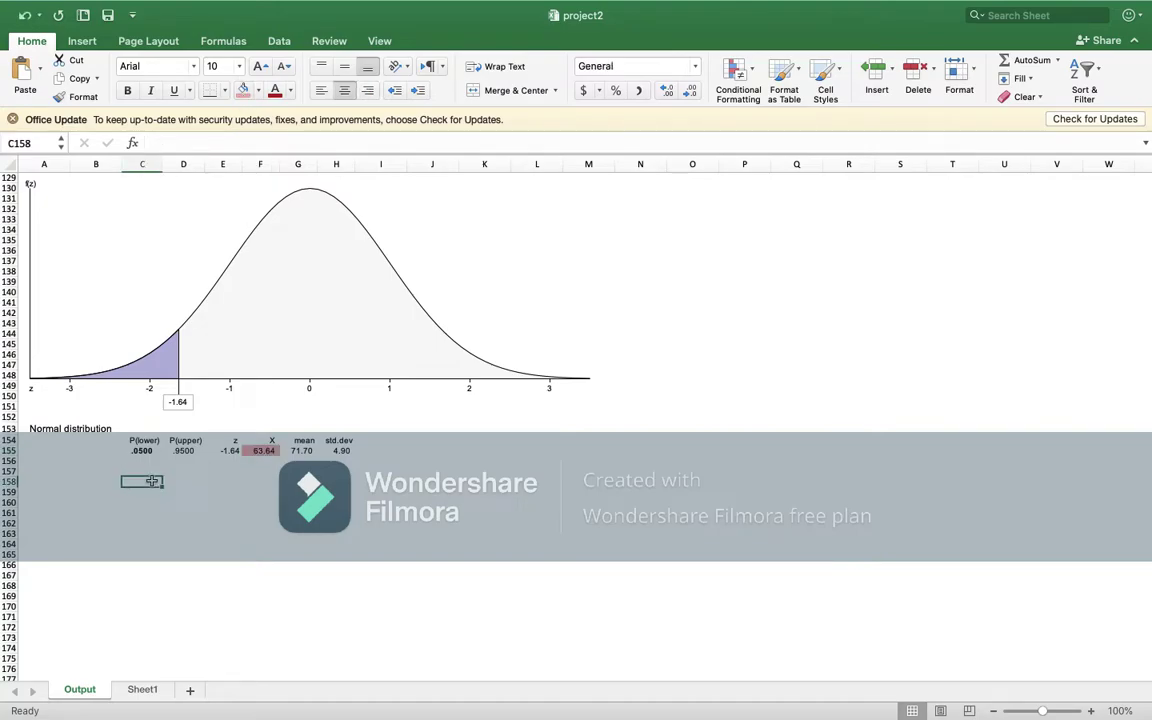
Switch to Preview to read question f about the top 15% of people, and return to the Excel workbook.
{"action": "mouse_move", "coordinate": [342, 712]}
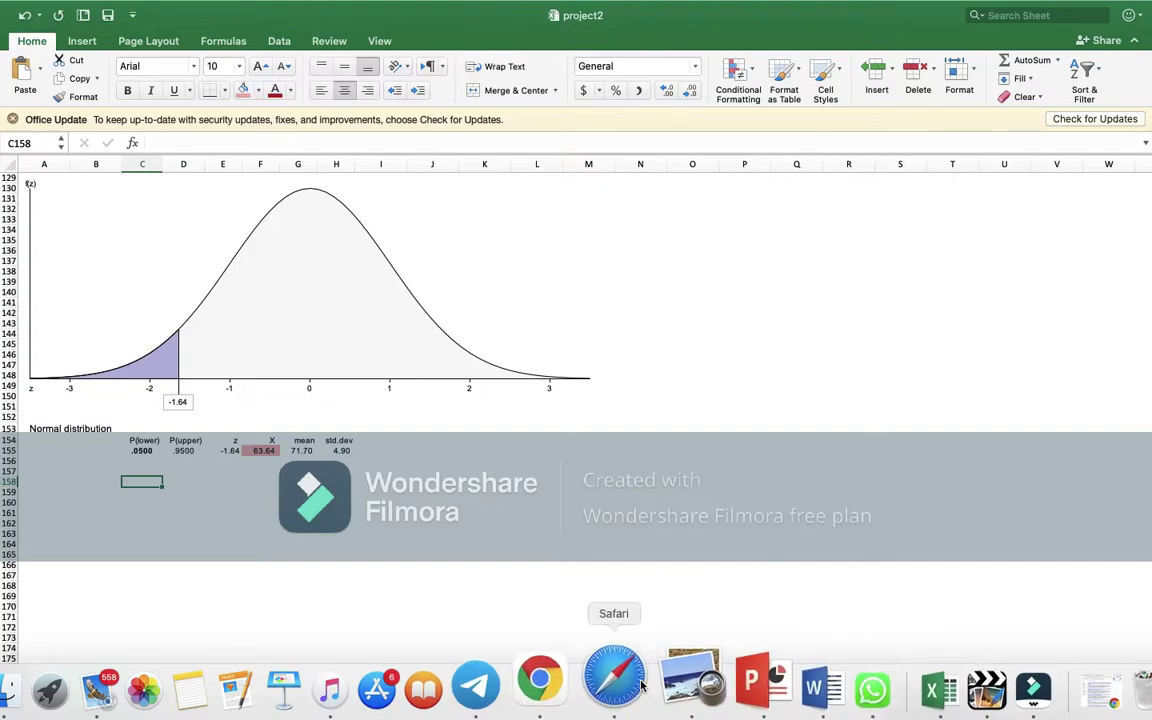
{"action": "left_click", "coordinate": [690, 683]}
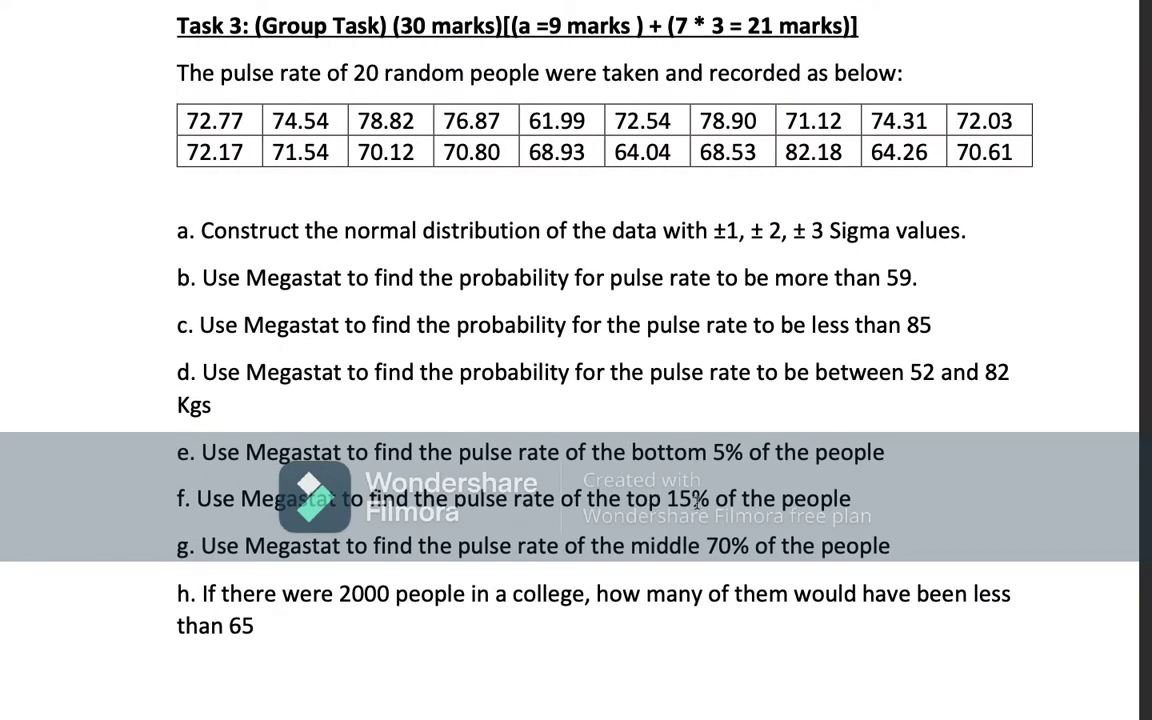
{"action": "mouse_move", "coordinate": [675, 695]}
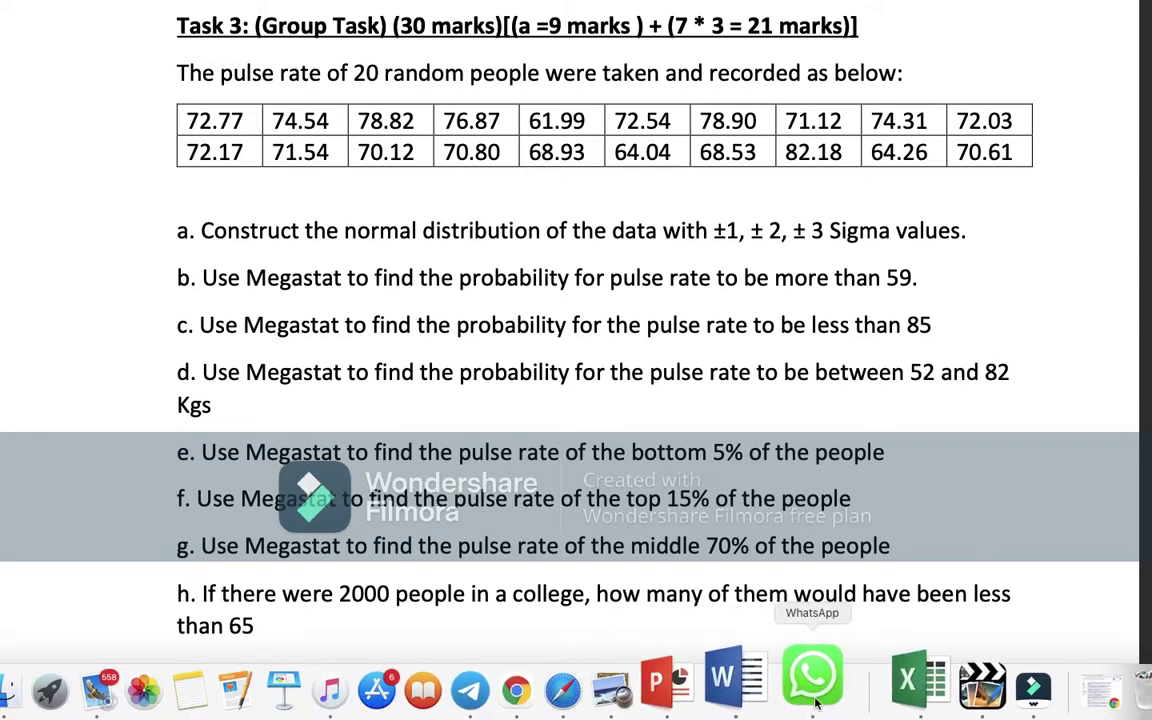
{"action": "left_click", "coordinate": [862, 696]}
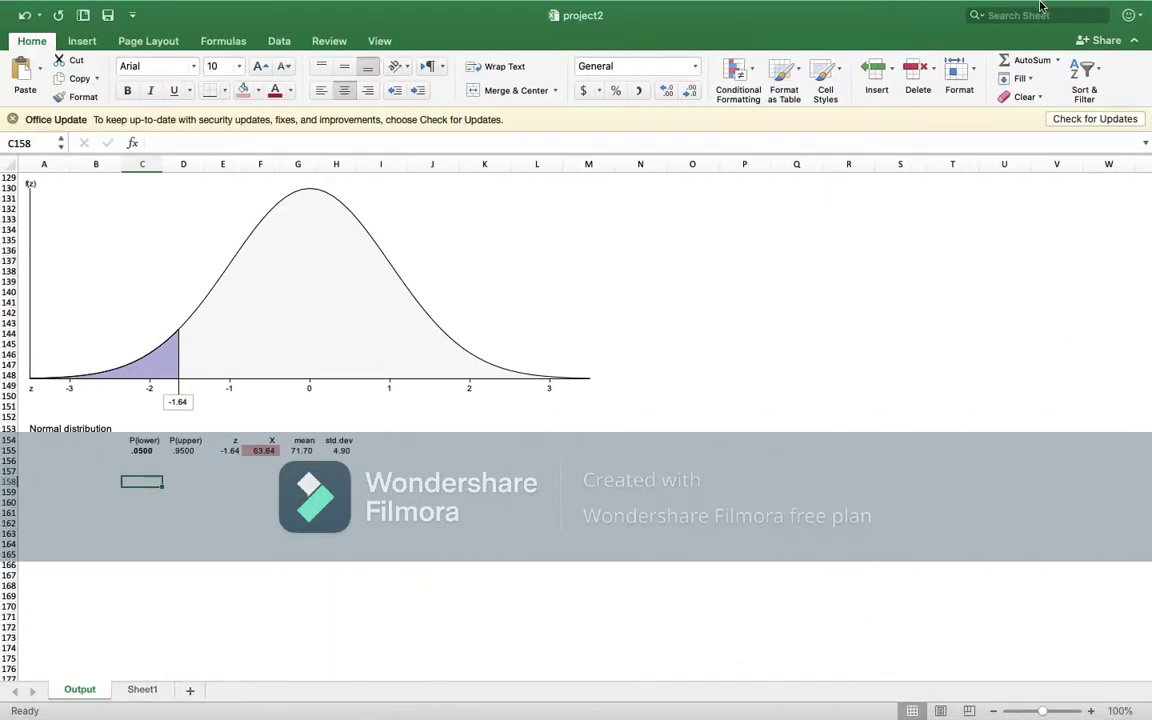
Calculate X for an upper-tail P of .15 with MegaStat's Normal Distribution, overlaid on the existing graph.
{"action": "left_click", "coordinate": [279, 41]}
{"action": "left_click", "coordinate": [974, 76]}
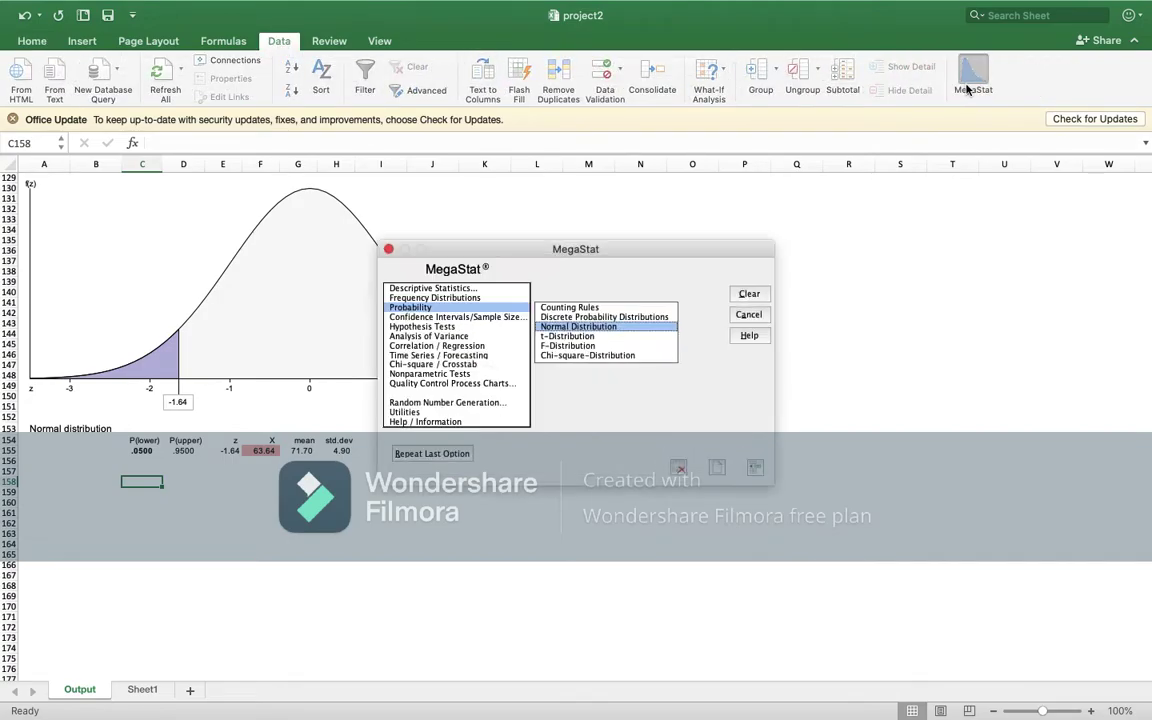
{"action": "double_click", "coordinate": [585, 330]}
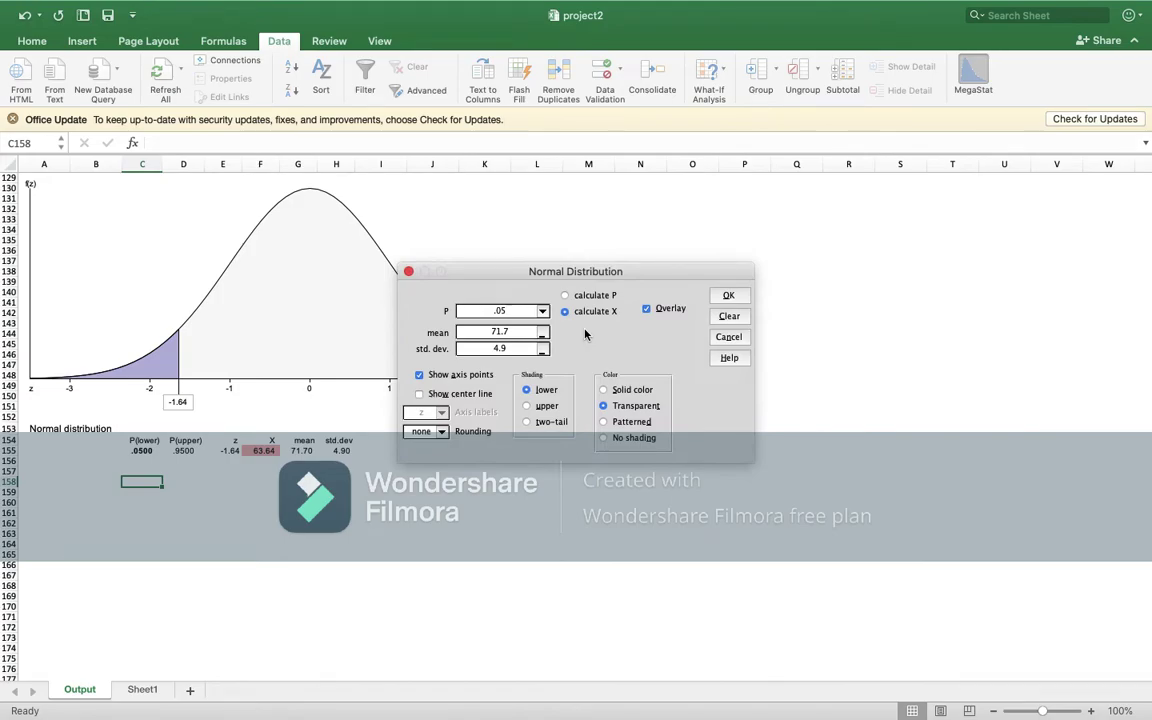
{"action": "key", "text": "BackSpace"}
{"action": "key", "text": "BackSpace"}
{"action": "type", "text": "15"}
{"action": "left_click", "coordinate": [527, 406]}
{"action": "left_click", "coordinate": [729, 296]}
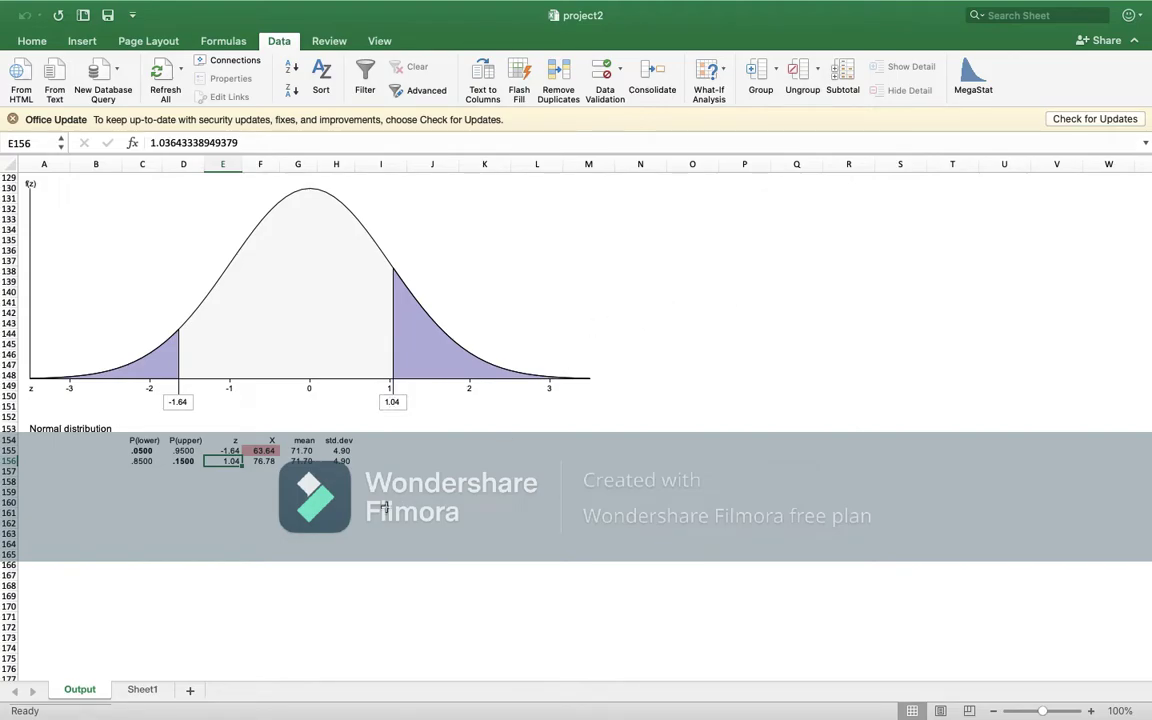
Give the upper-tail X result in F156 a light red fill.
{"action": "left_click", "coordinate": [257, 462]}
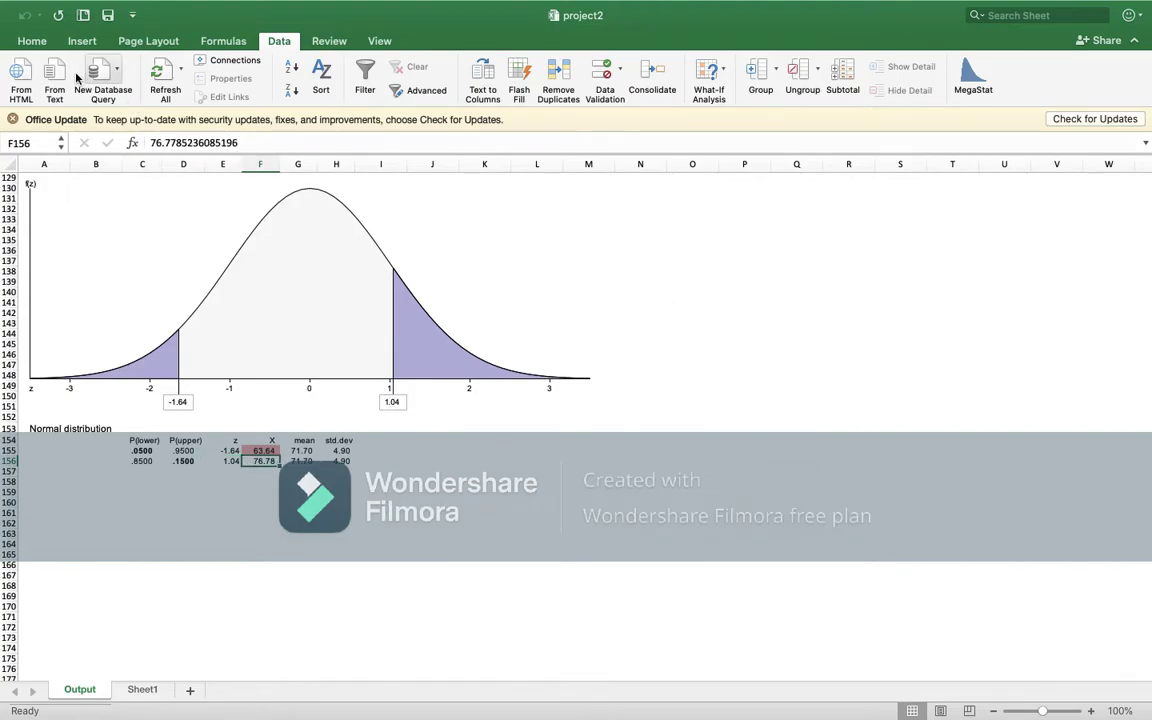
{"action": "left_click", "coordinate": [33, 41]}
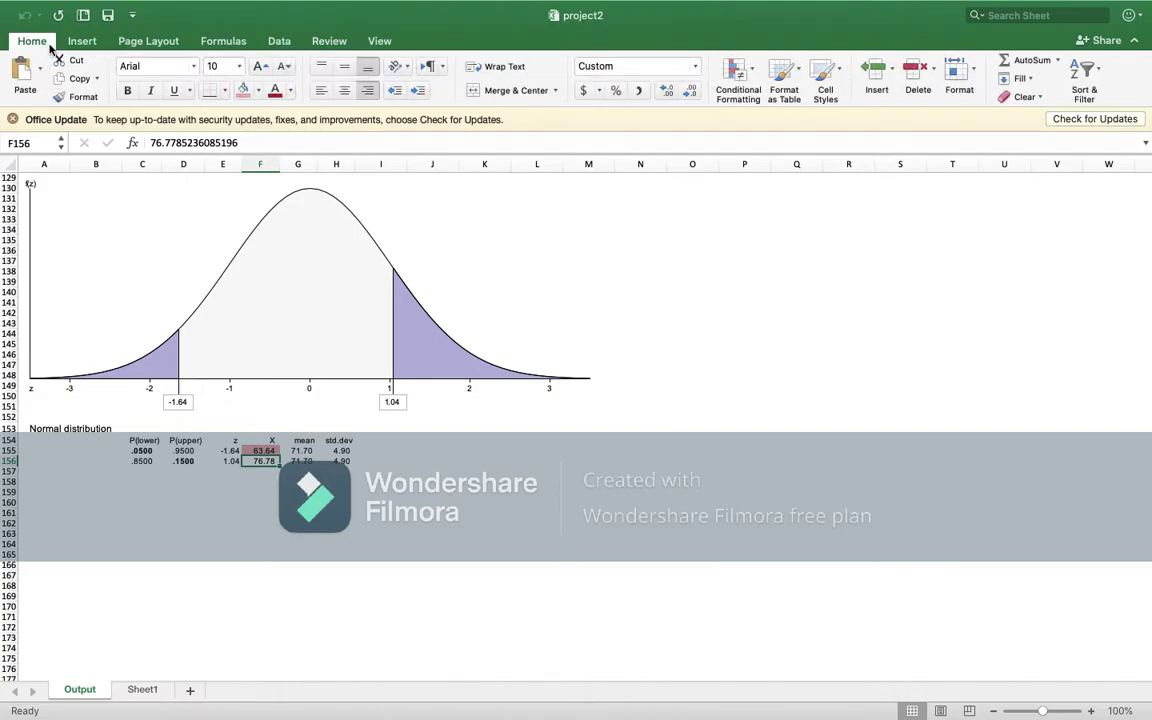
{"action": "left_click", "coordinate": [243, 90]}
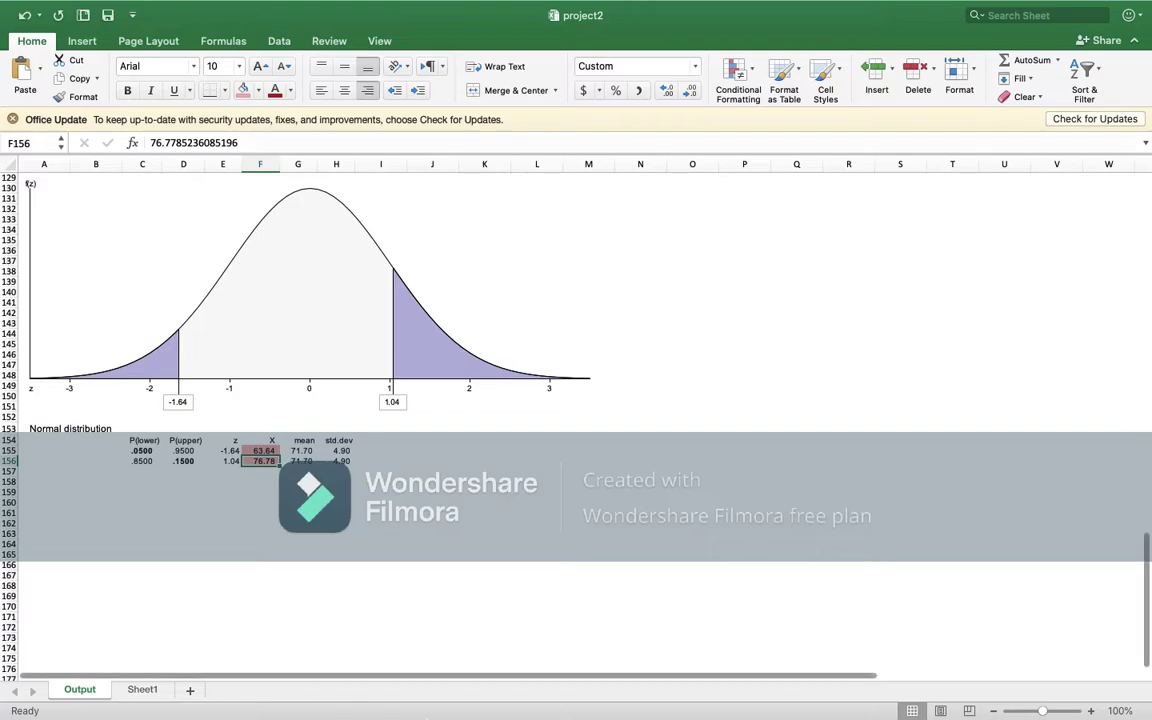
Switch to Preview to read questions g and h, and return to the Excel workbook.
{"action": "mouse_move", "coordinate": [430, 717]}
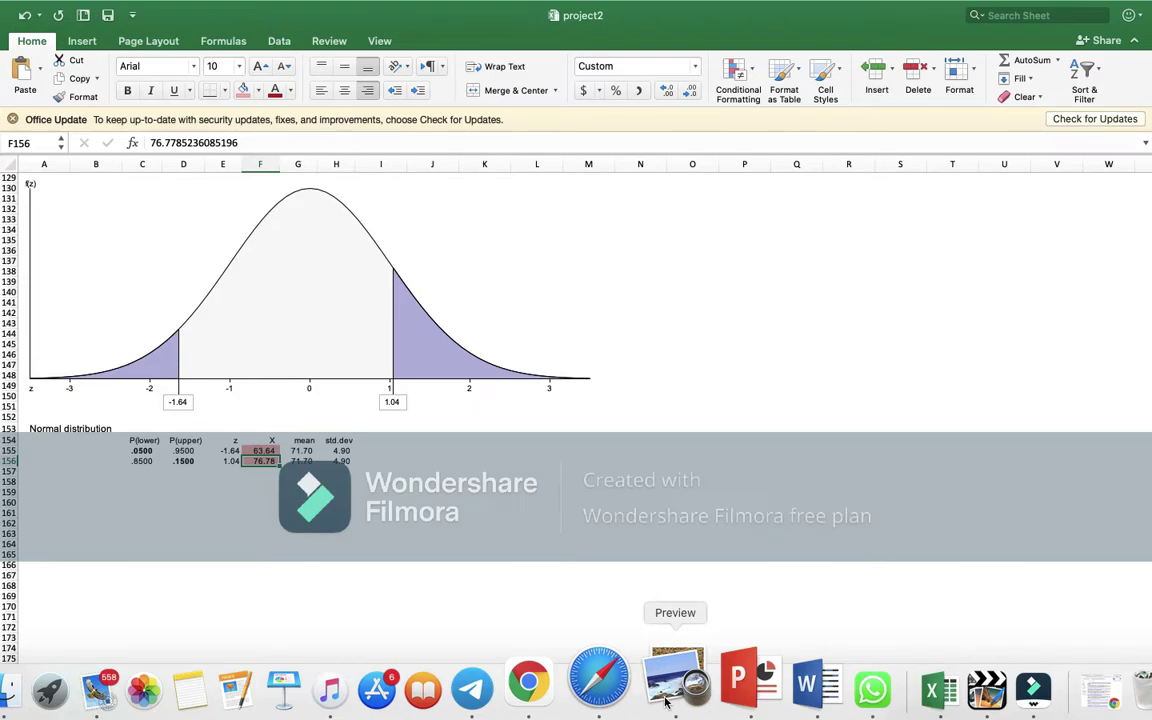
{"action": "left_click", "coordinate": [666, 700]}
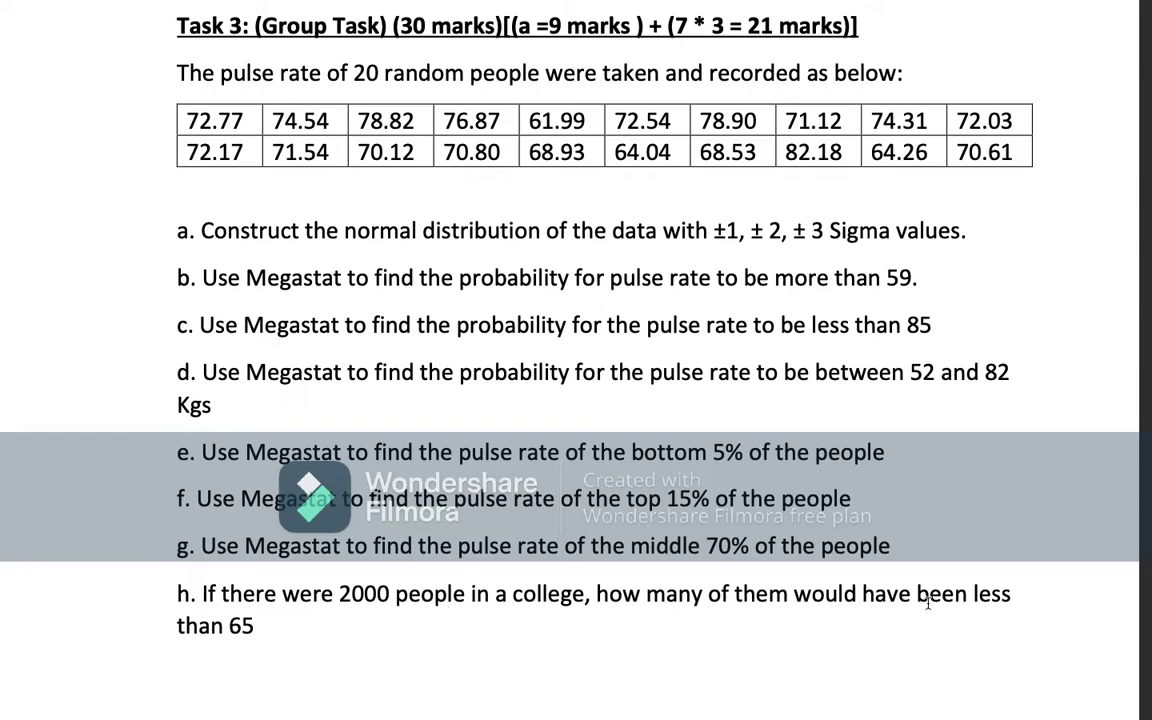
{"action": "mouse_move", "coordinate": [535, 712]}
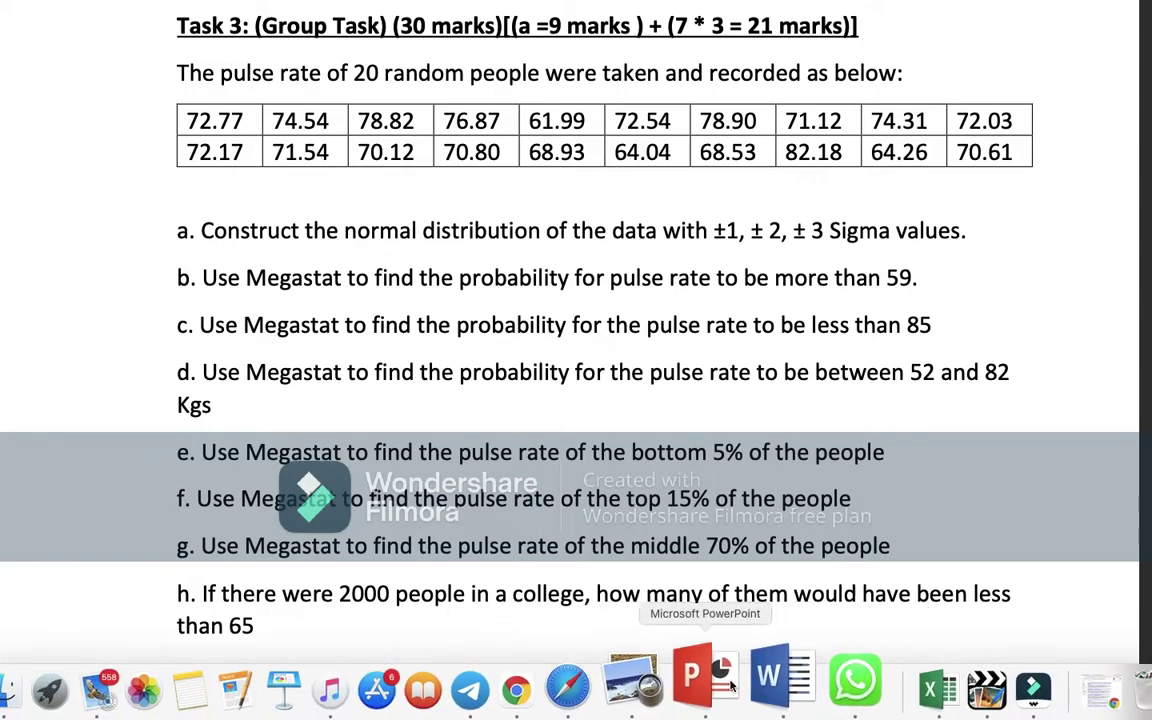
{"action": "left_click", "coordinate": [874, 684]}
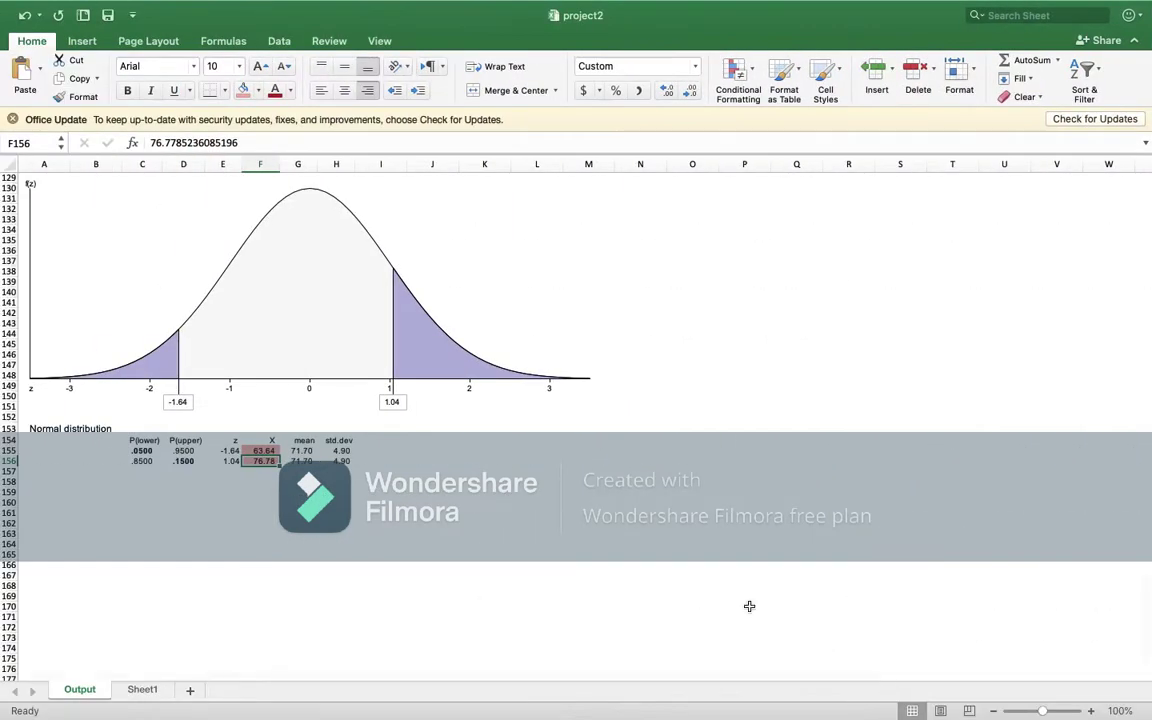
Calculate the lower-tail P for an X of 65 with MegaStat's Normal Distribution, without overlay, rechecking question h in Preview.
{"action": "left_click", "coordinate": [142, 489]}
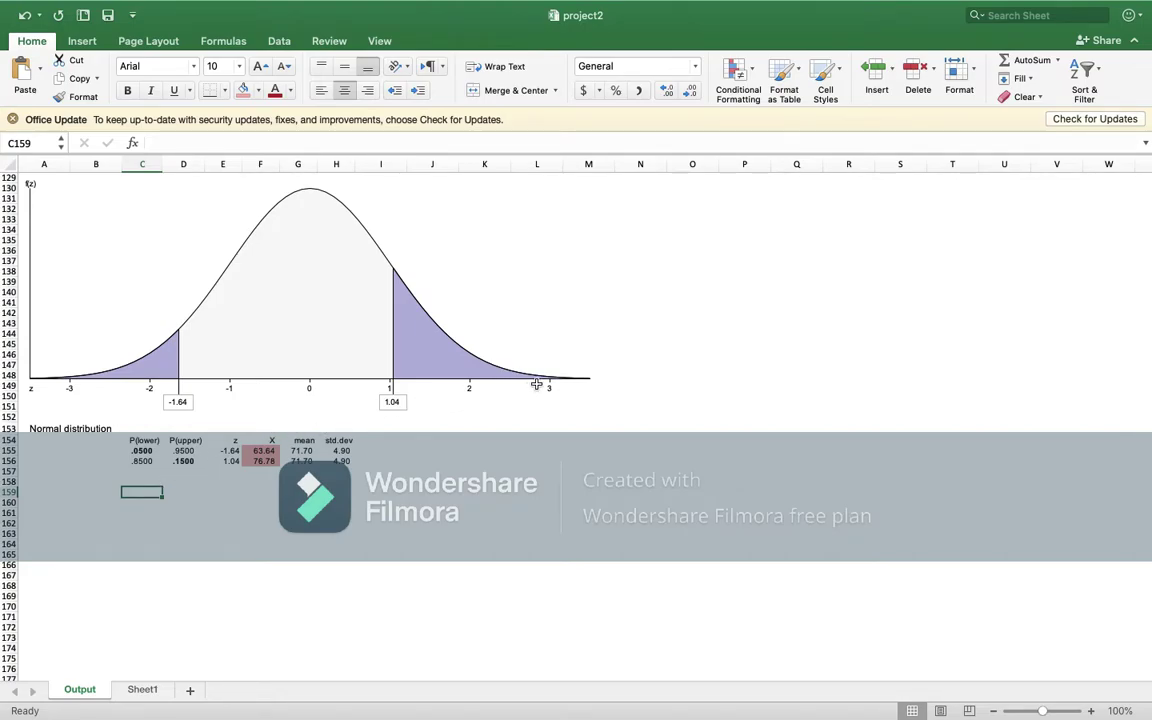
{"action": "left_click", "coordinate": [279, 41]}
{"action": "left_click", "coordinate": [966, 80]}
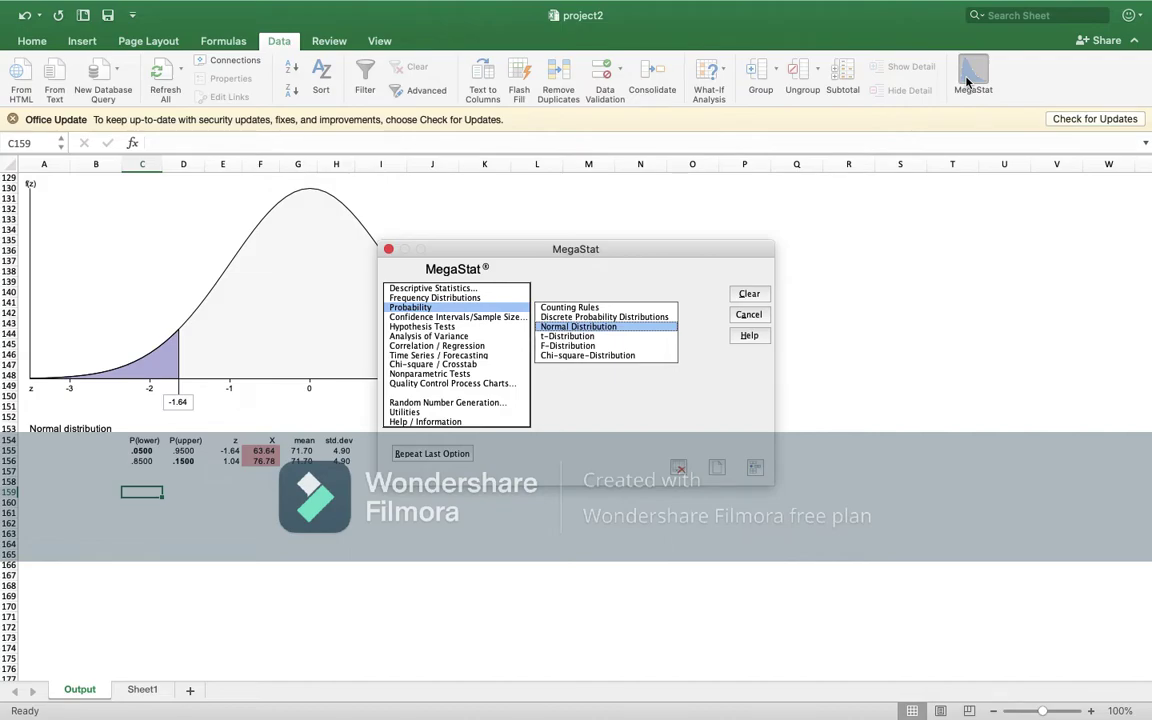
{"action": "double_click", "coordinate": [610, 327]}
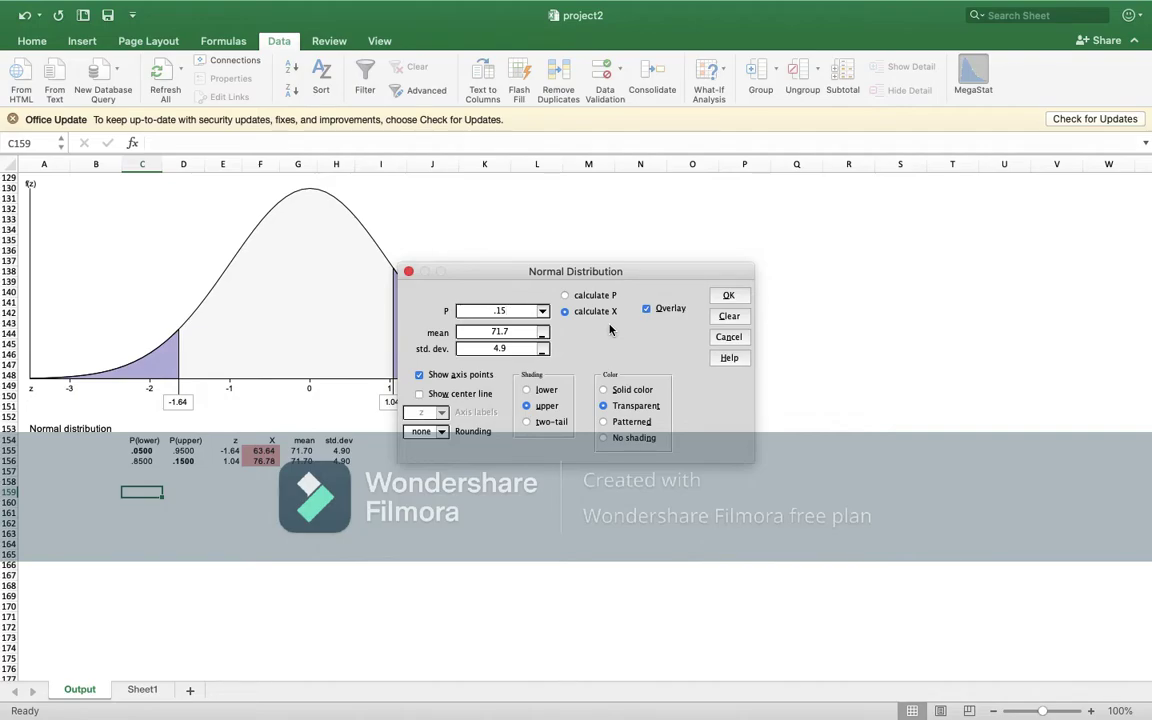
{"action": "left_click", "coordinate": [566, 295]}
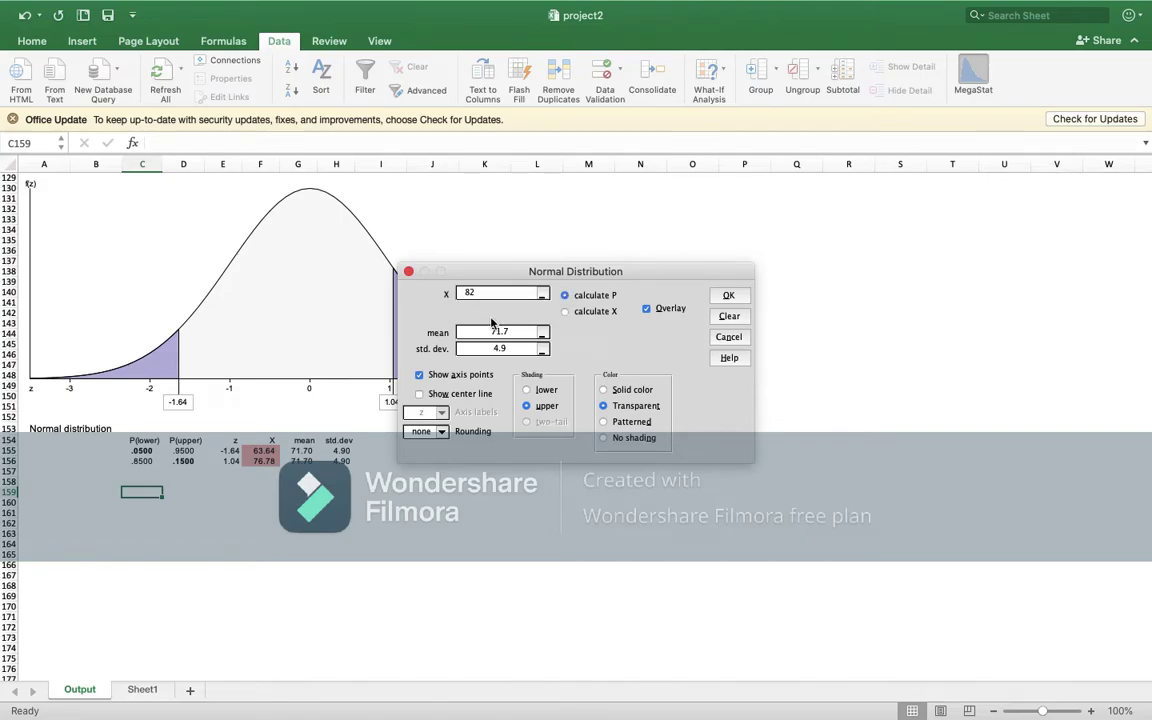
{"action": "mouse_move", "coordinate": [753, 716]}
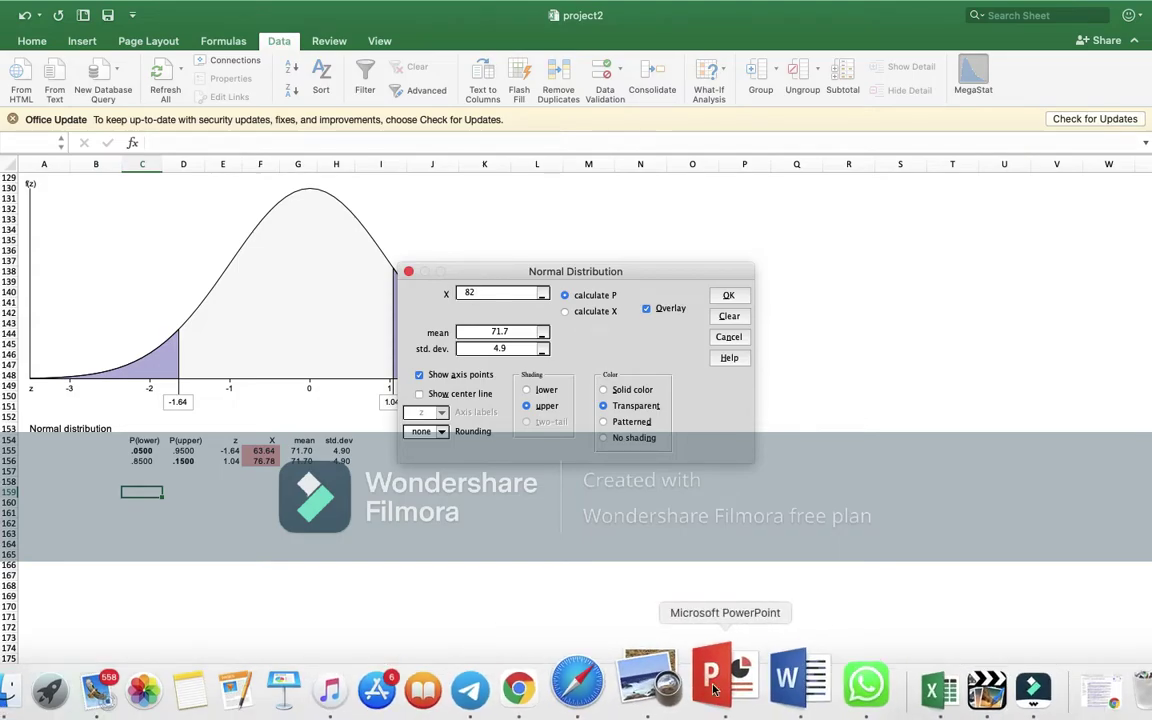
{"action": "left_click", "coordinate": [668, 683]}
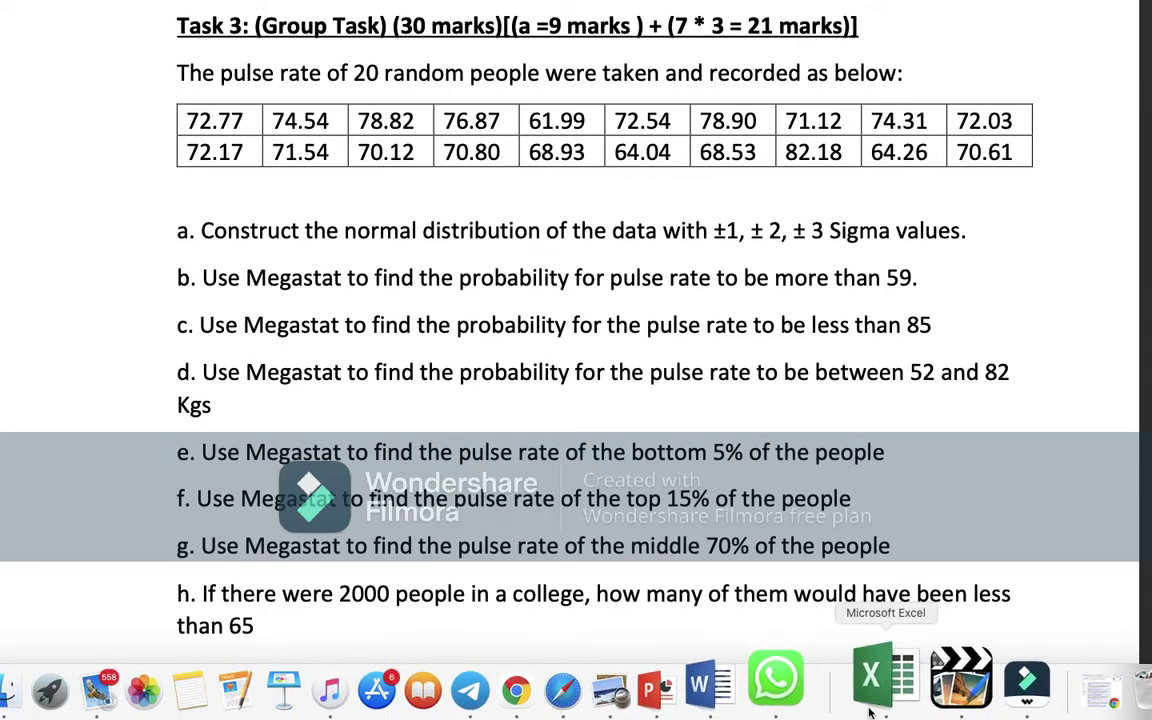
{"action": "left_click", "coordinate": [870, 712]}
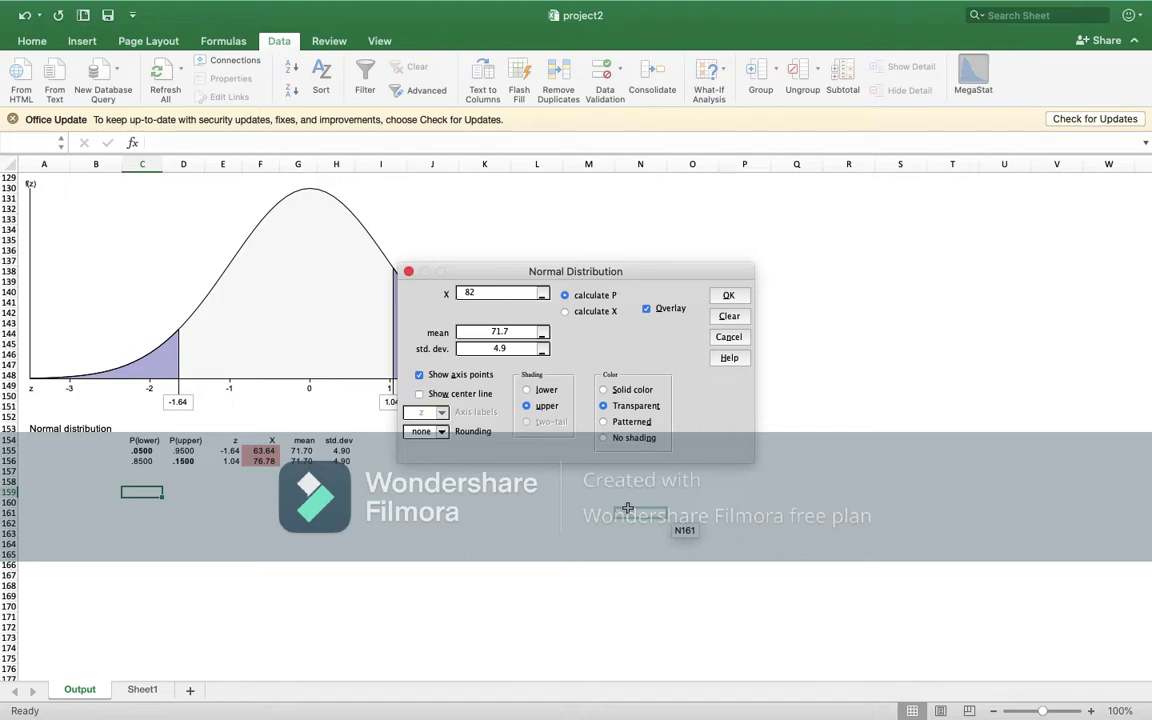
{"action": "key", "text": "BackSpace"}
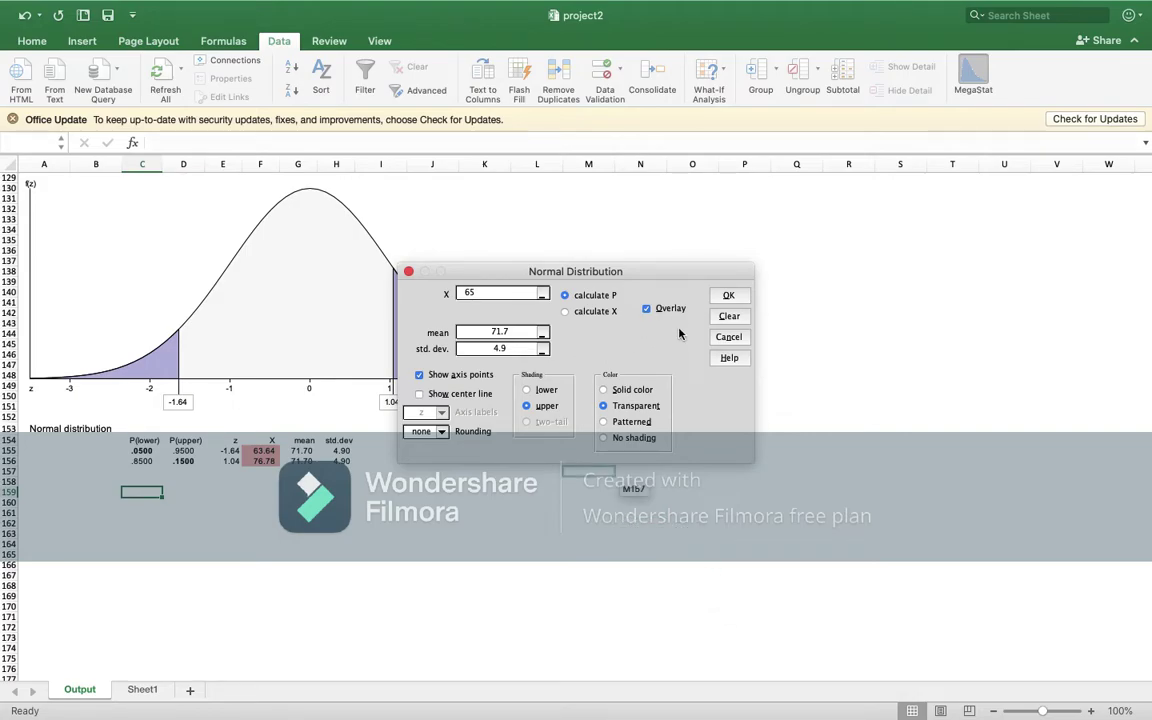
{"action": "left_click", "coordinate": [526, 390]}
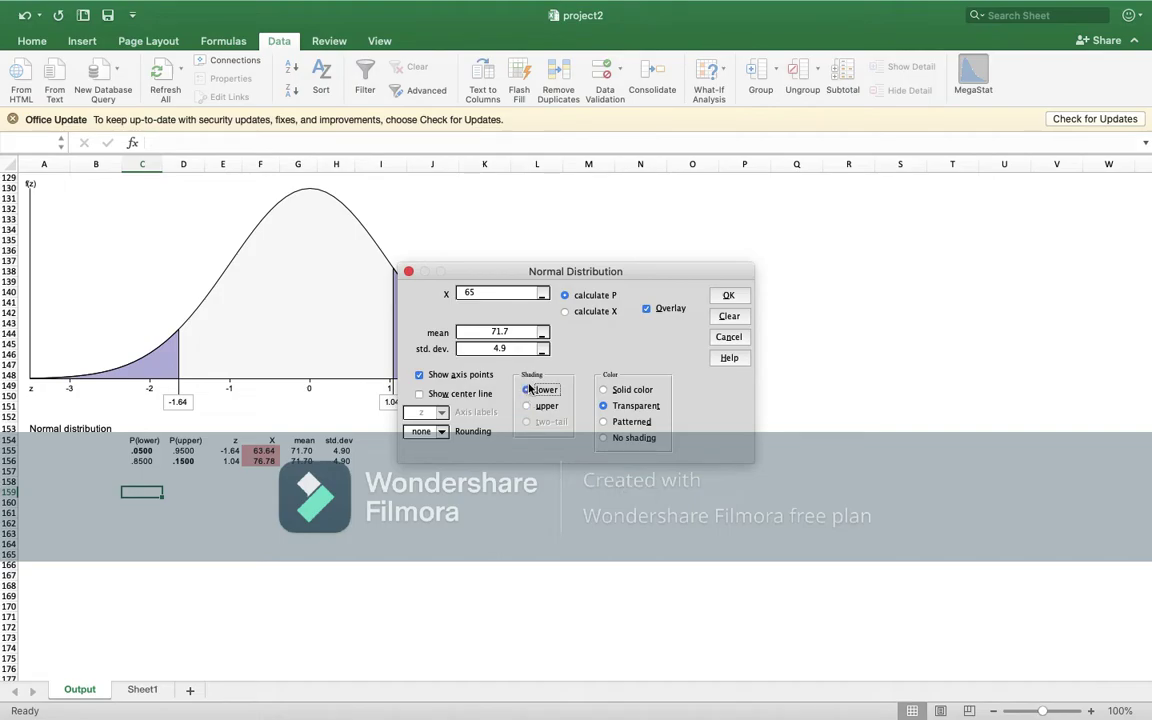
{"action": "left_click", "coordinate": [648, 309]}
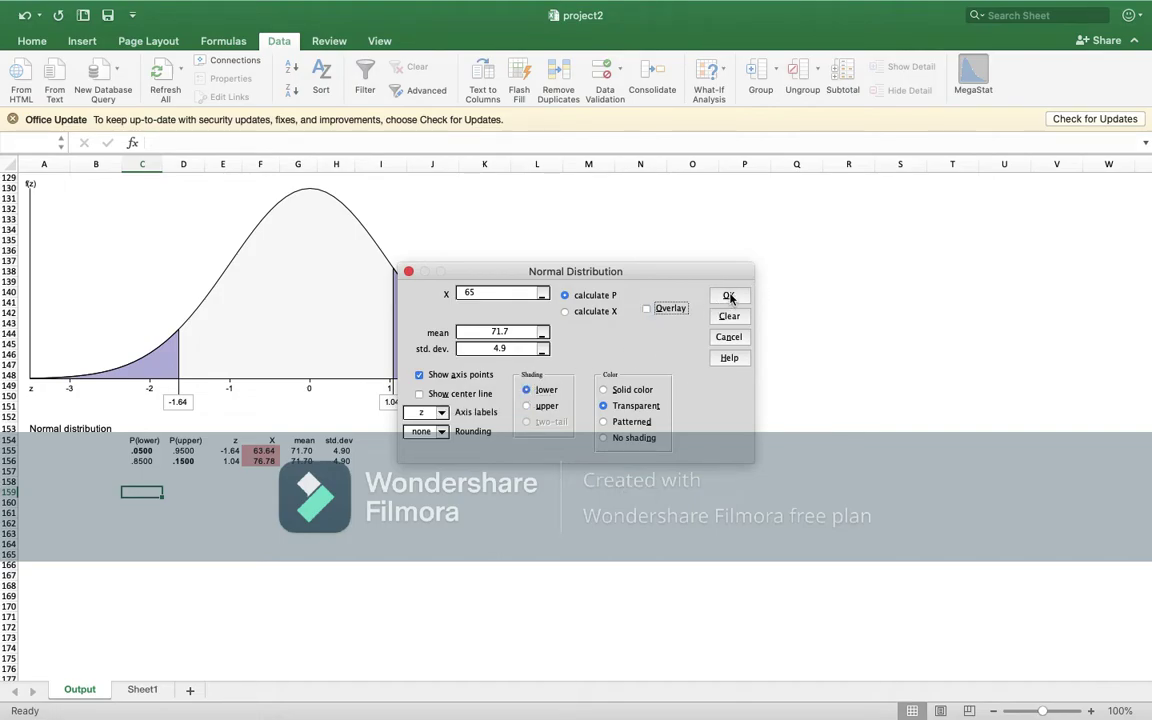
{"action": "left_click", "coordinate": [729, 296]}
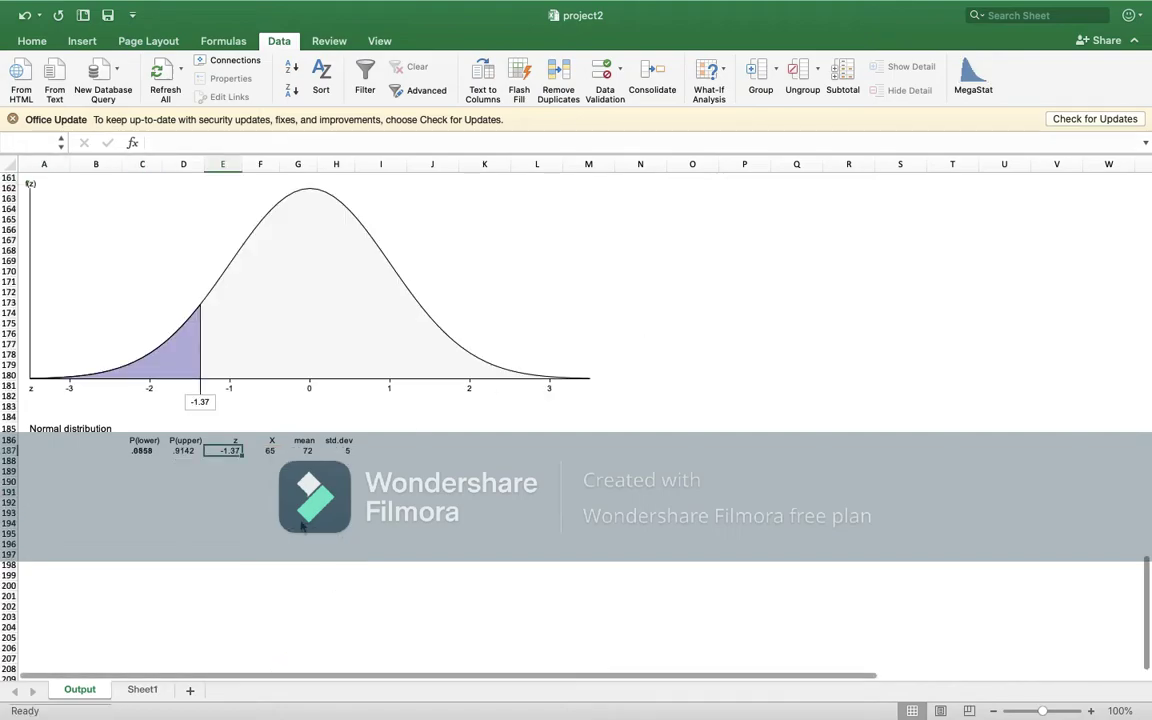
In C188, multiply 2000 people by the lower-tail probability using the formula =2000*C187.
{"action": "left_click", "coordinate": [146, 462]}
{"action": "type", "text": "=2"}
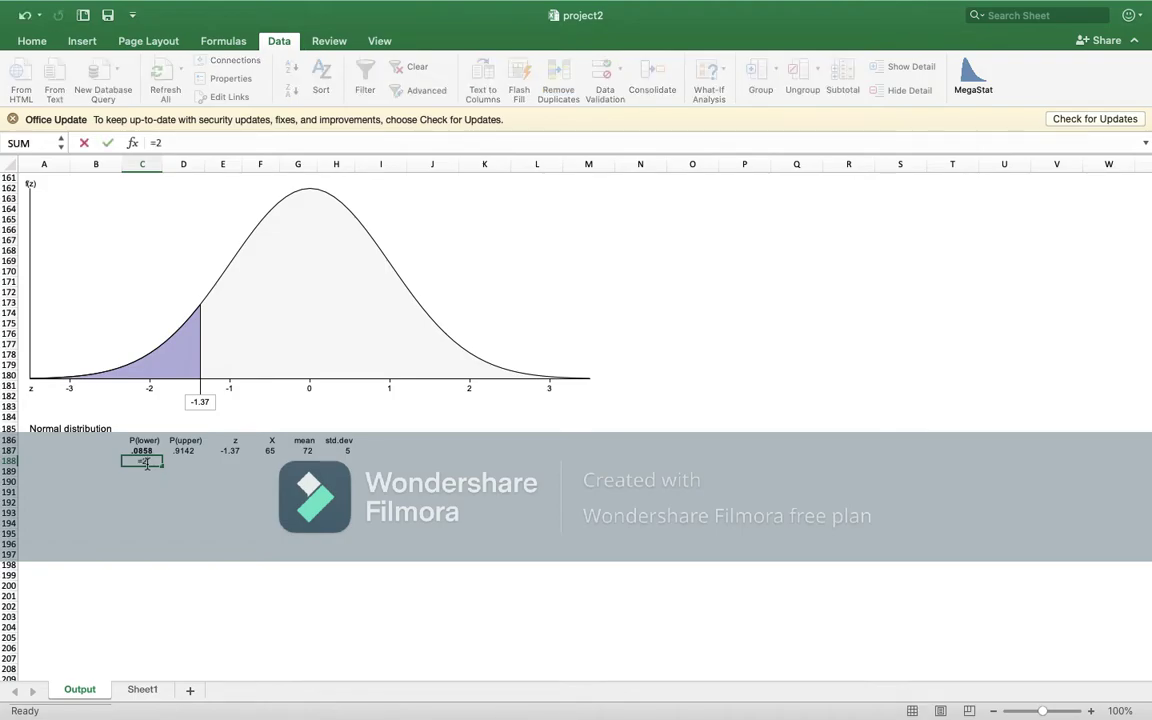
{"action": "type", "text": "000"}
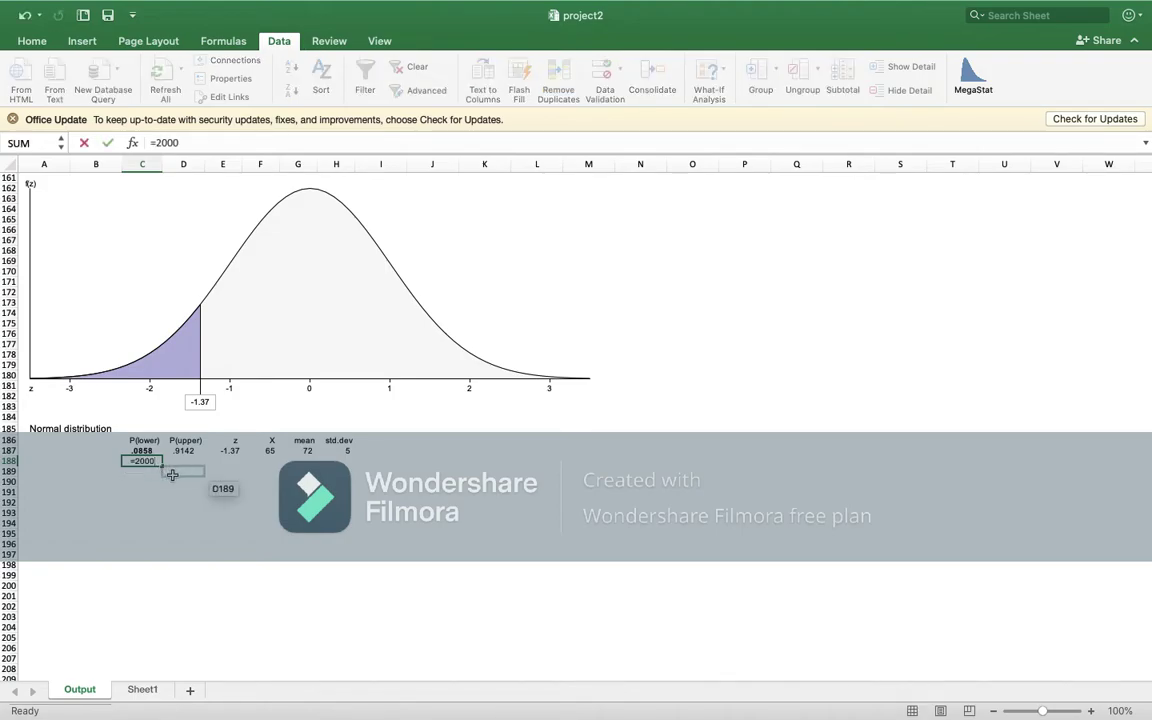
{"action": "type", "text": "*"}
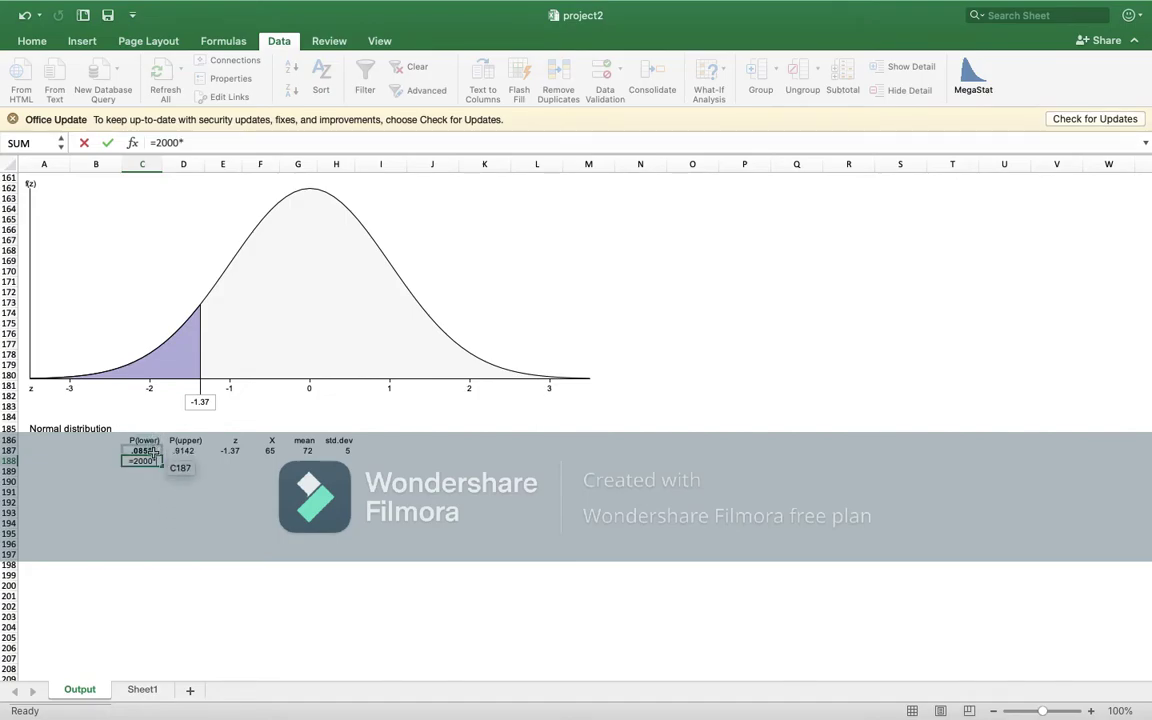
{"action": "left_click", "coordinate": [152, 451]}
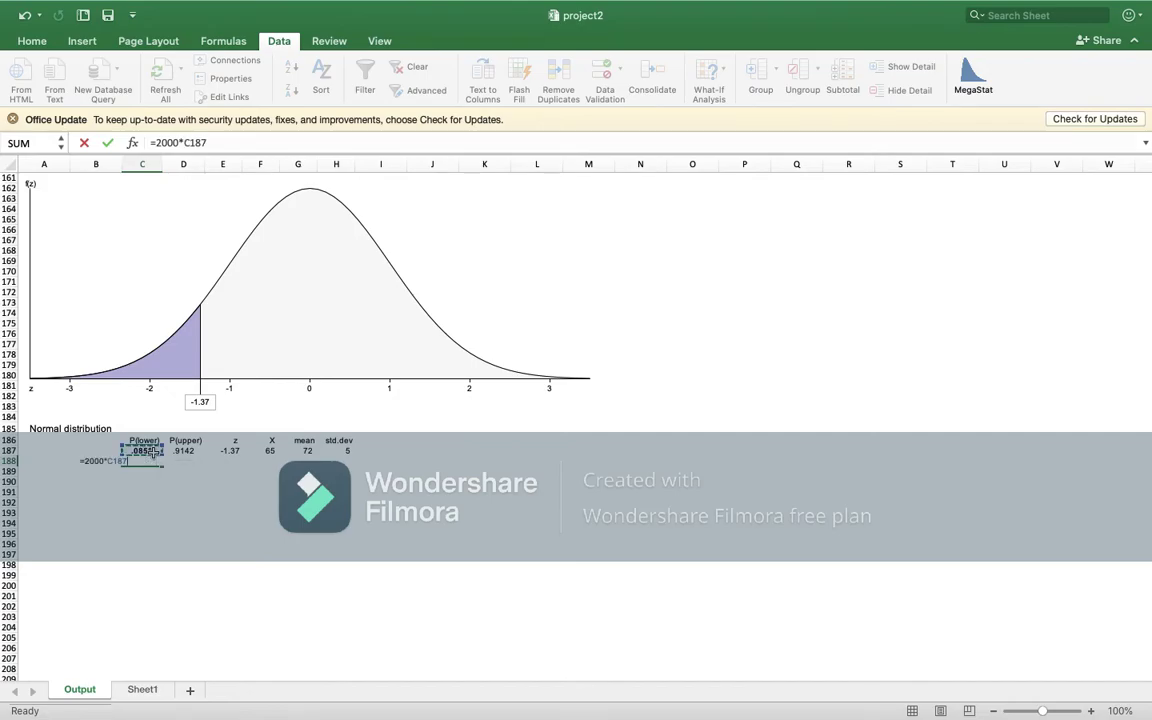
{"action": "key", "text": "Return"}
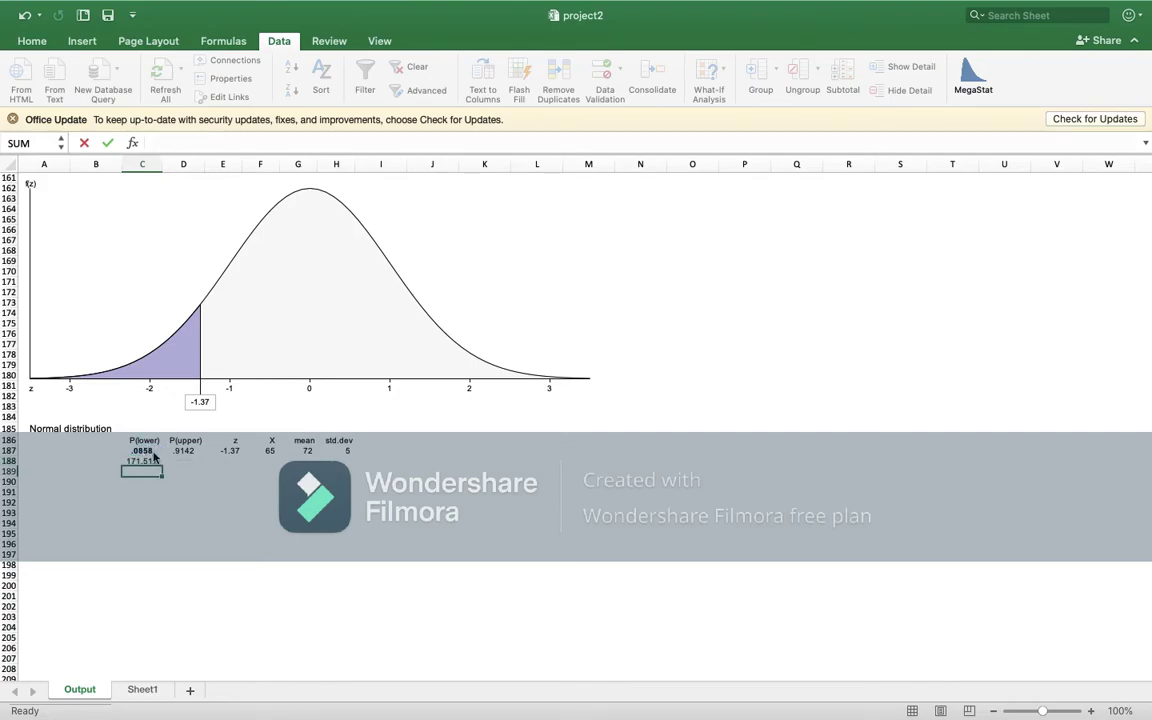
Give the number of people in C188 a light red fill.
{"action": "left_click", "coordinate": [148, 460]}
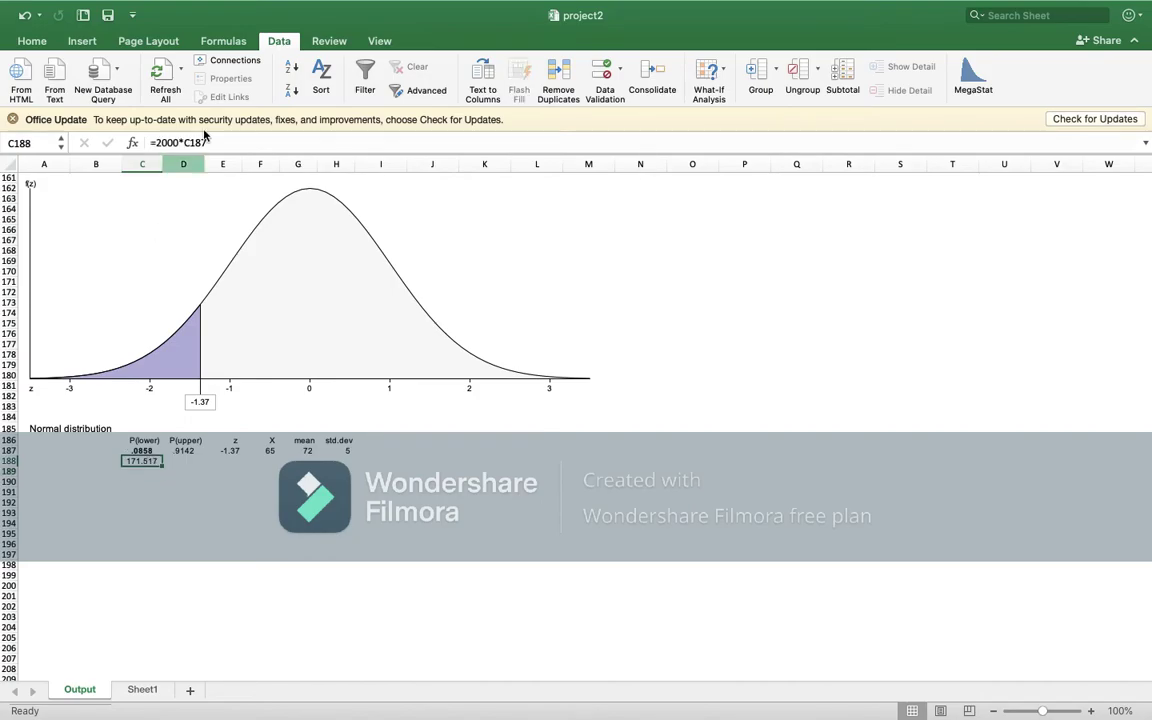
{"action": "left_click", "coordinate": [31, 42]}
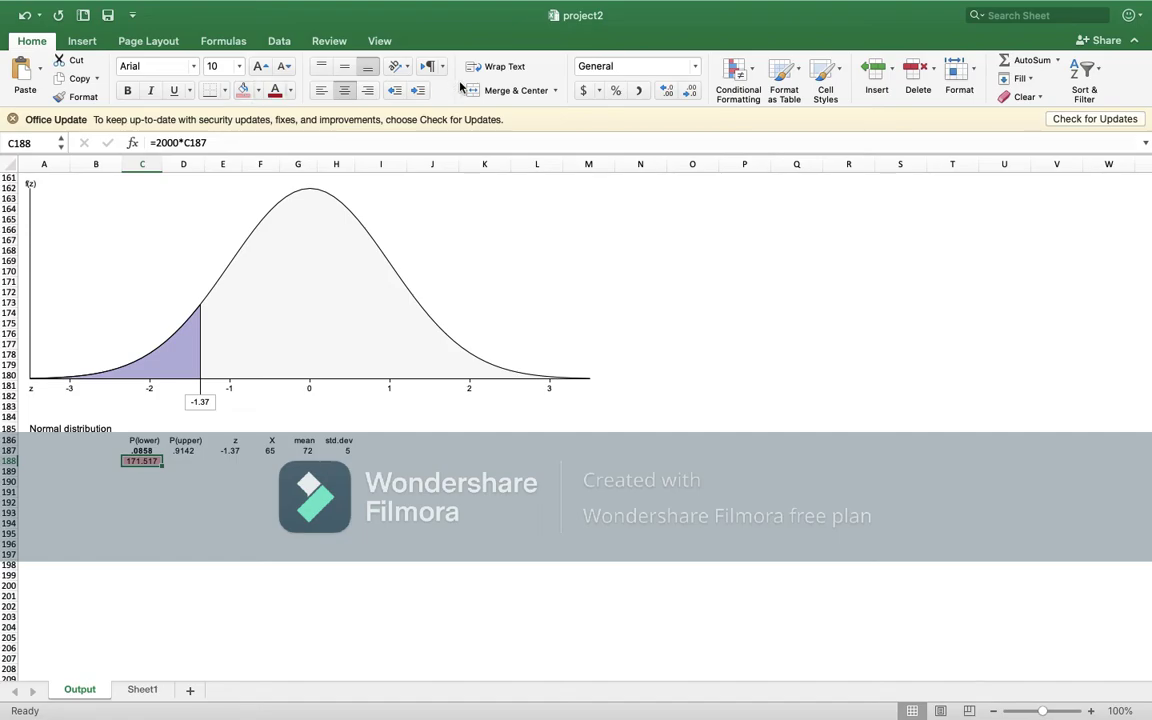
{"action": "mouse_move", "coordinate": [574, 6]}
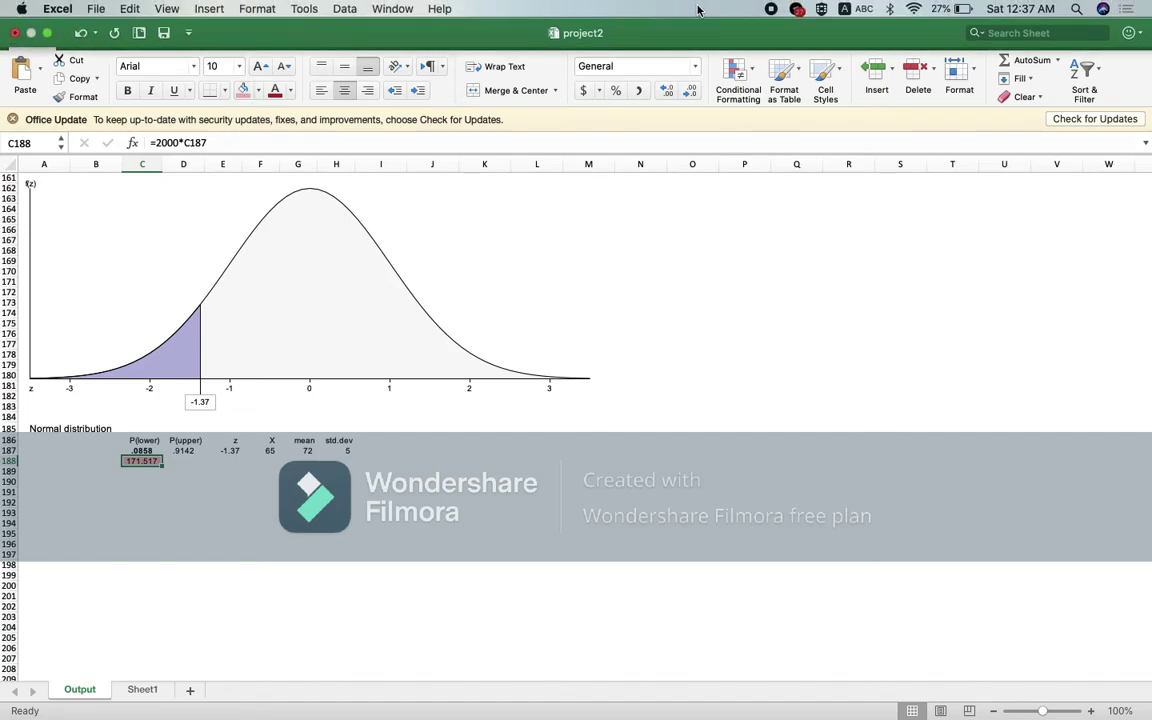